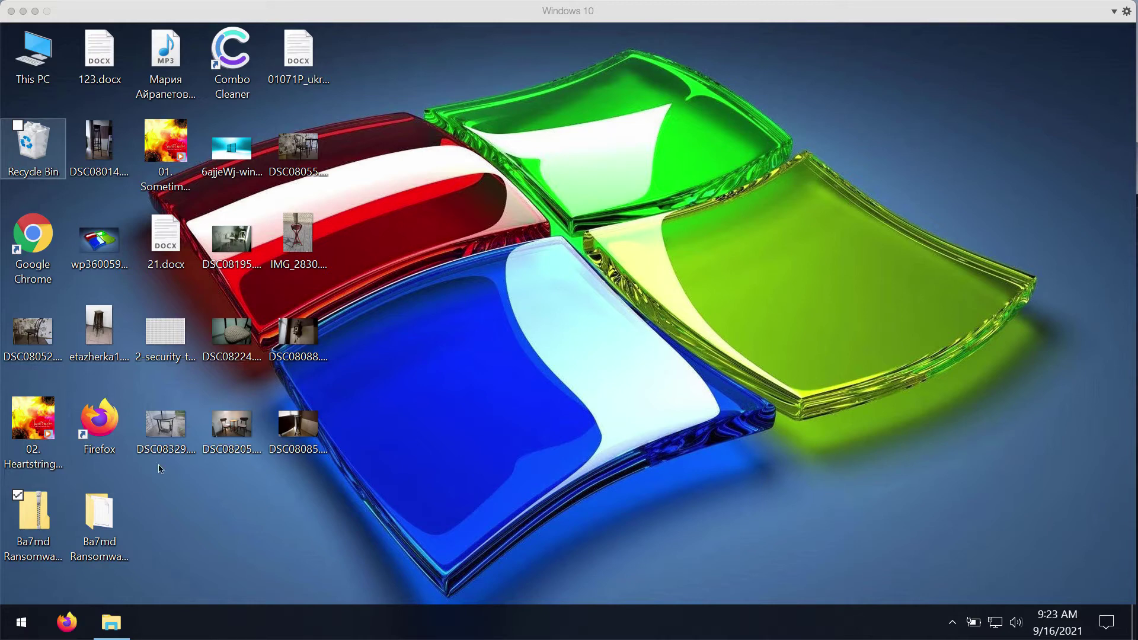
Open the Windows 8 3D wallpaper, the DSC08055 chair photo and 01071P_ukr-eng.docx to confirm they open intact
left_click(98, 527)
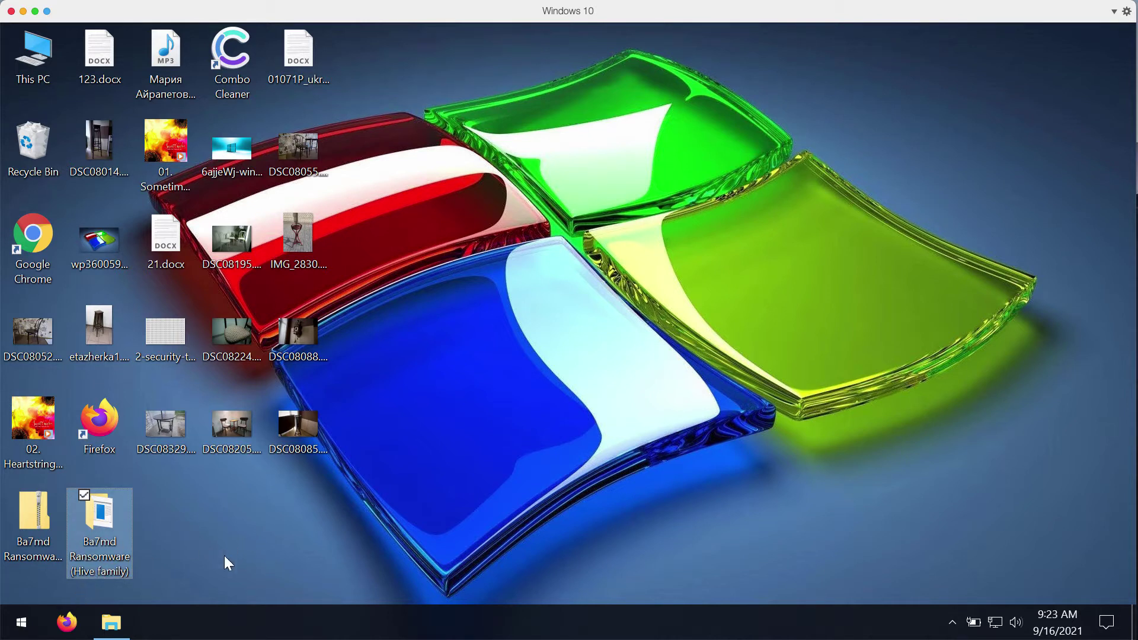
left_click(237, 544)
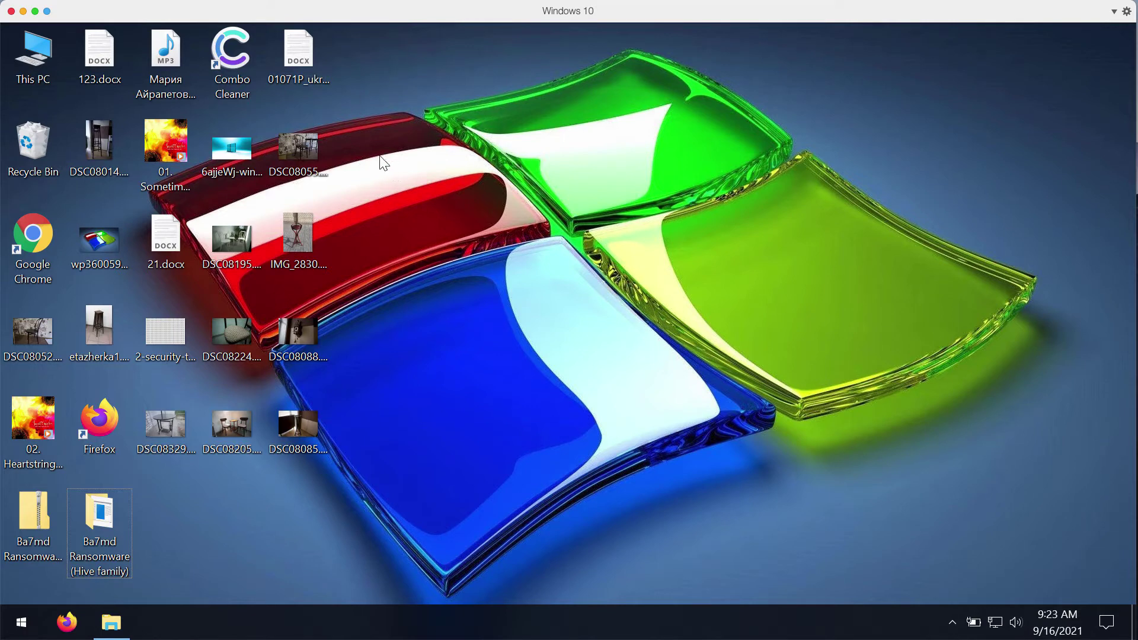
double_click(247, 151)
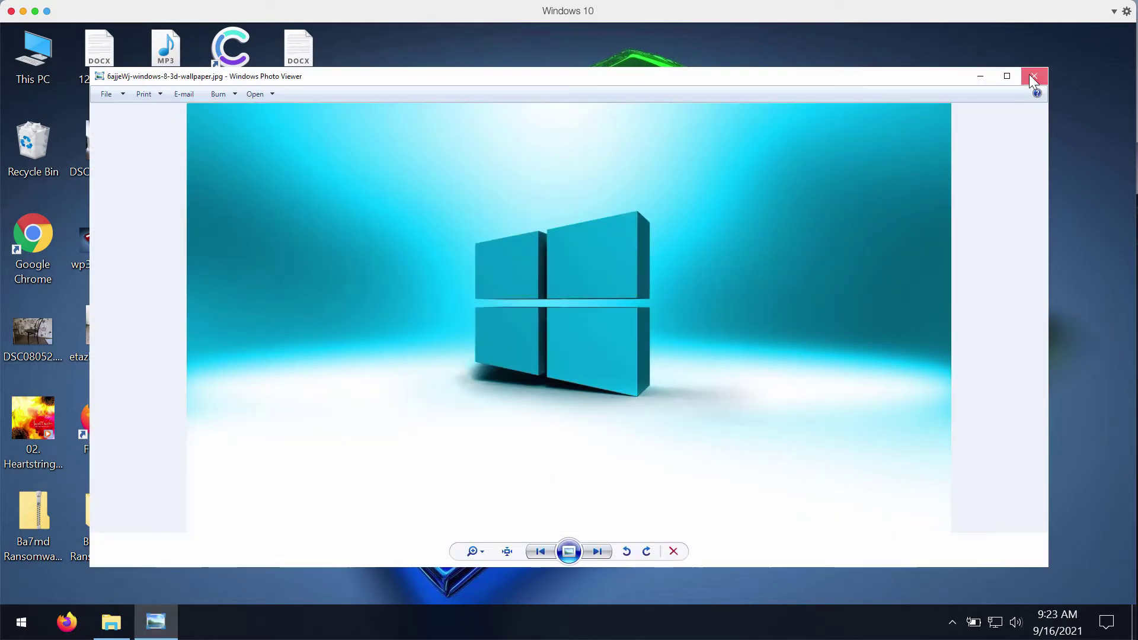
left_click(1034, 75)
double_click(291, 152)
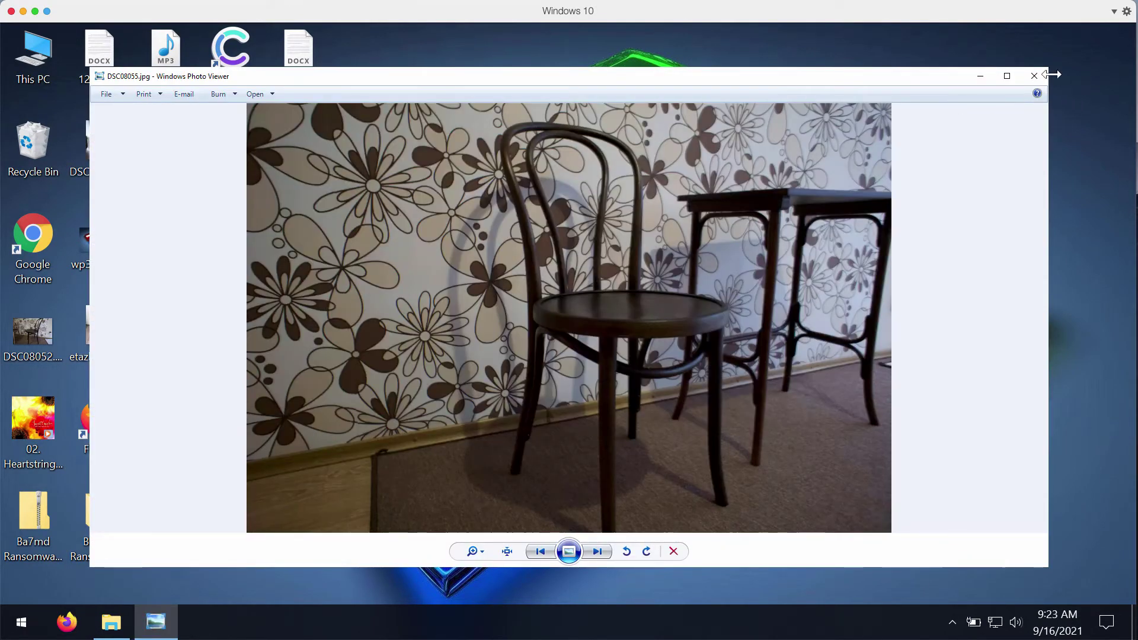
left_click(1034, 76)
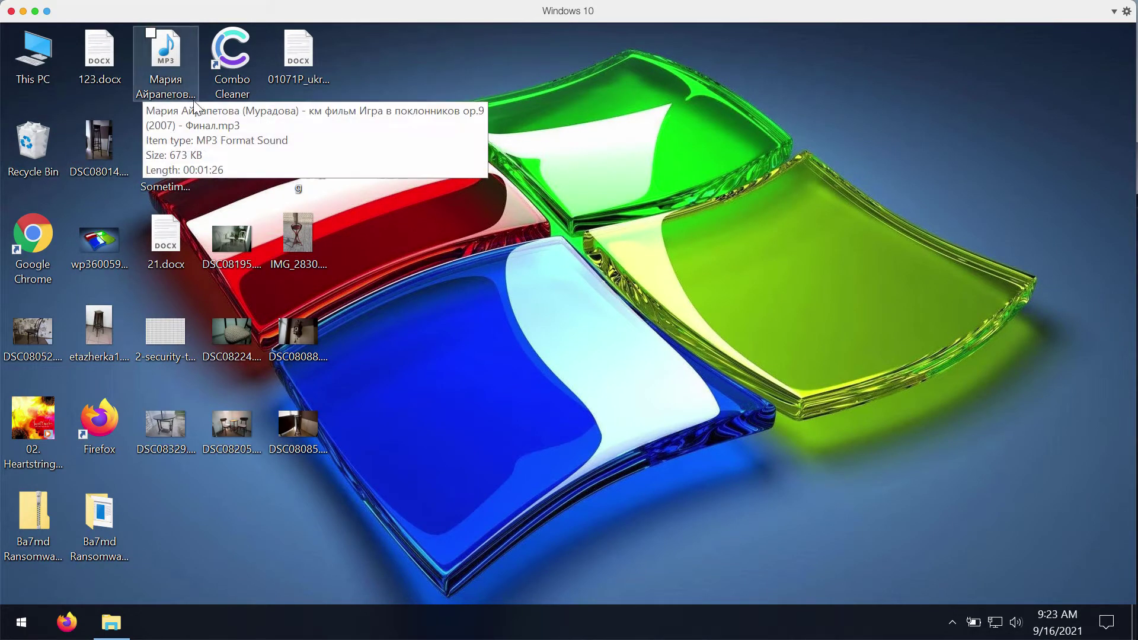
double_click(287, 58)
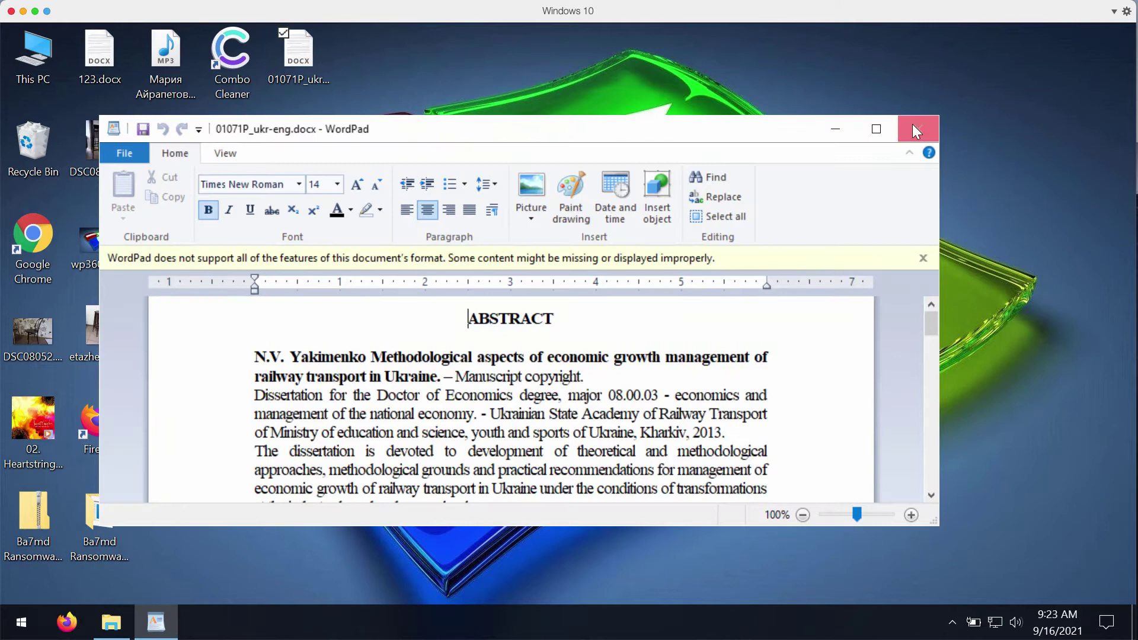
left_click(916, 127)
Run the executable inside the Ba7md Ransomware (Hive family) folder, then close the folder window
left_click(112, 501)
double_click(112, 498)
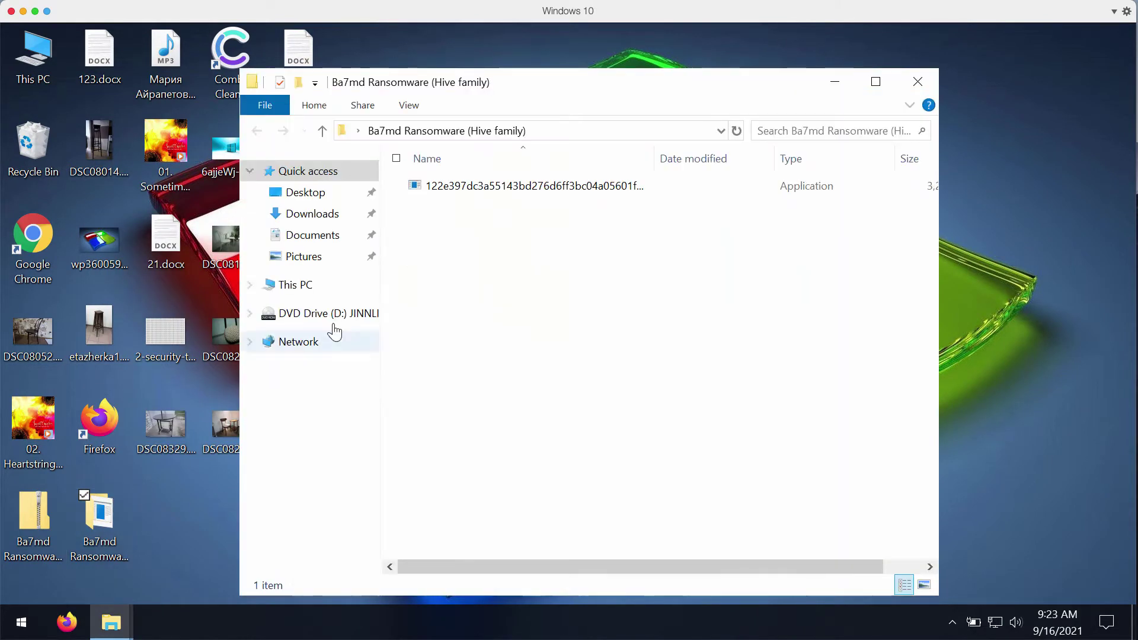
double_click(461, 191)
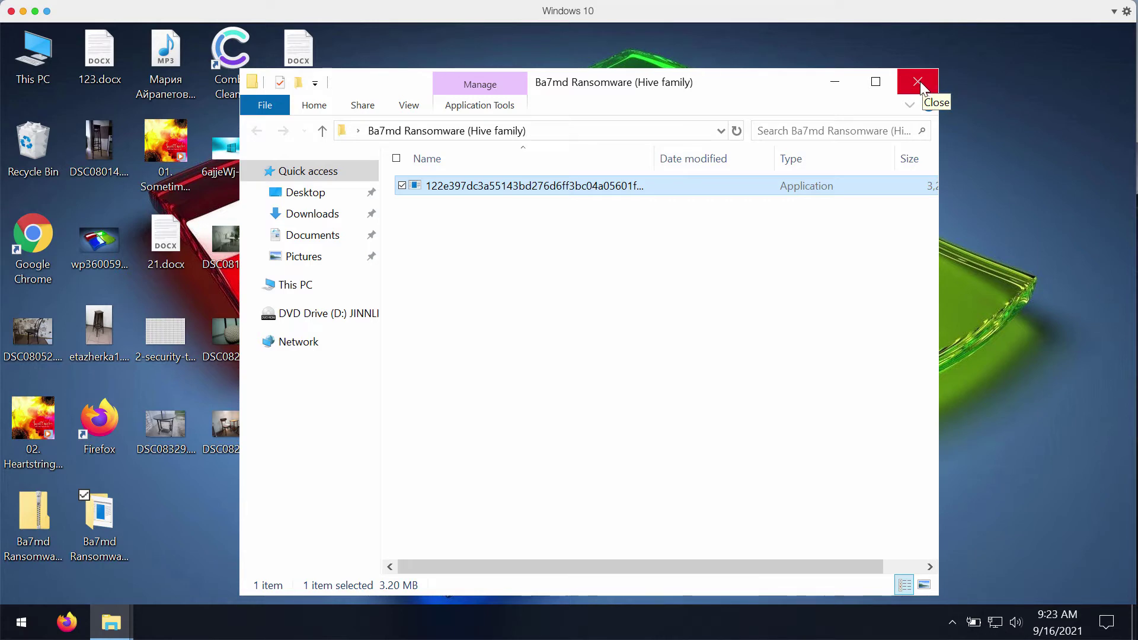
left_click(919, 83)
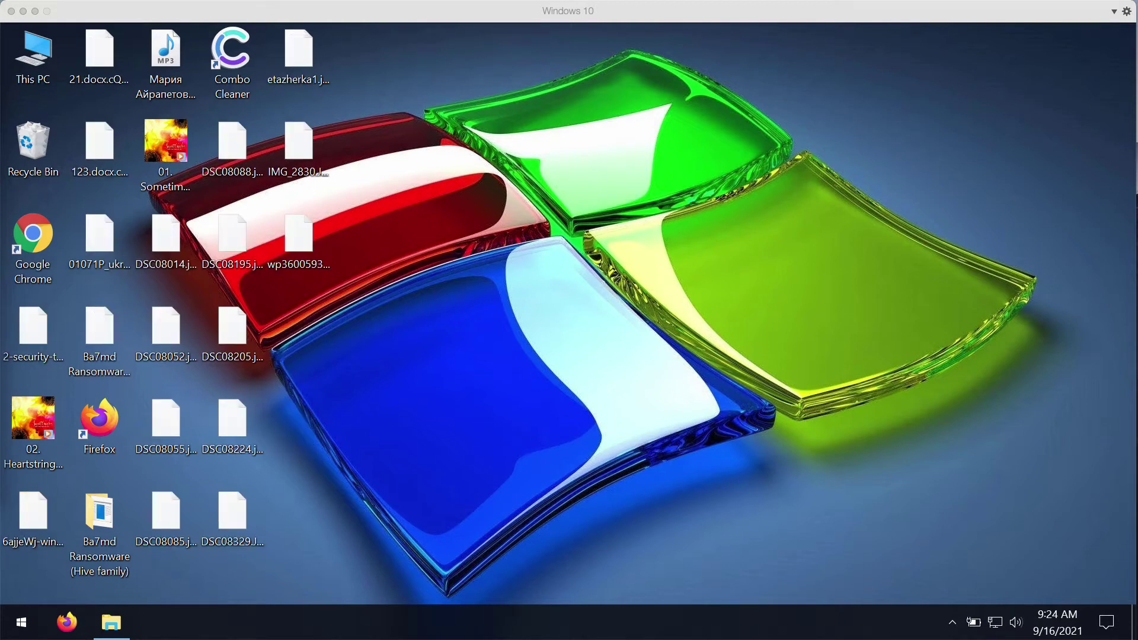
Select DSC08224 and wp3600593 to reveal their appended .ba7md extension, then clear the selection
left_click(245, 418)
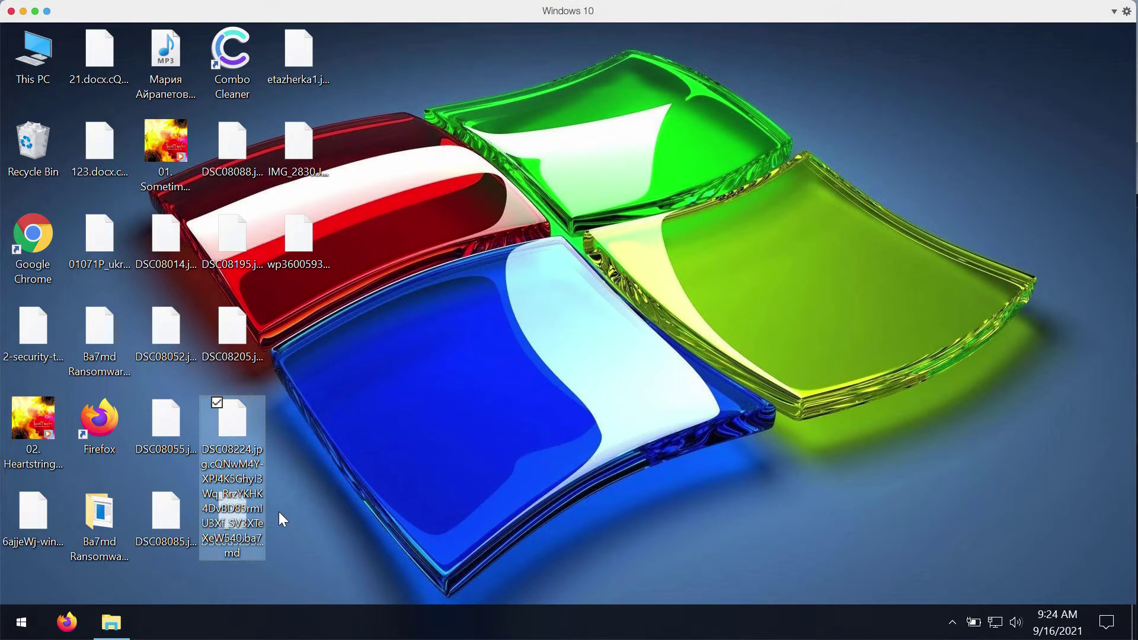
left_click(299, 234)
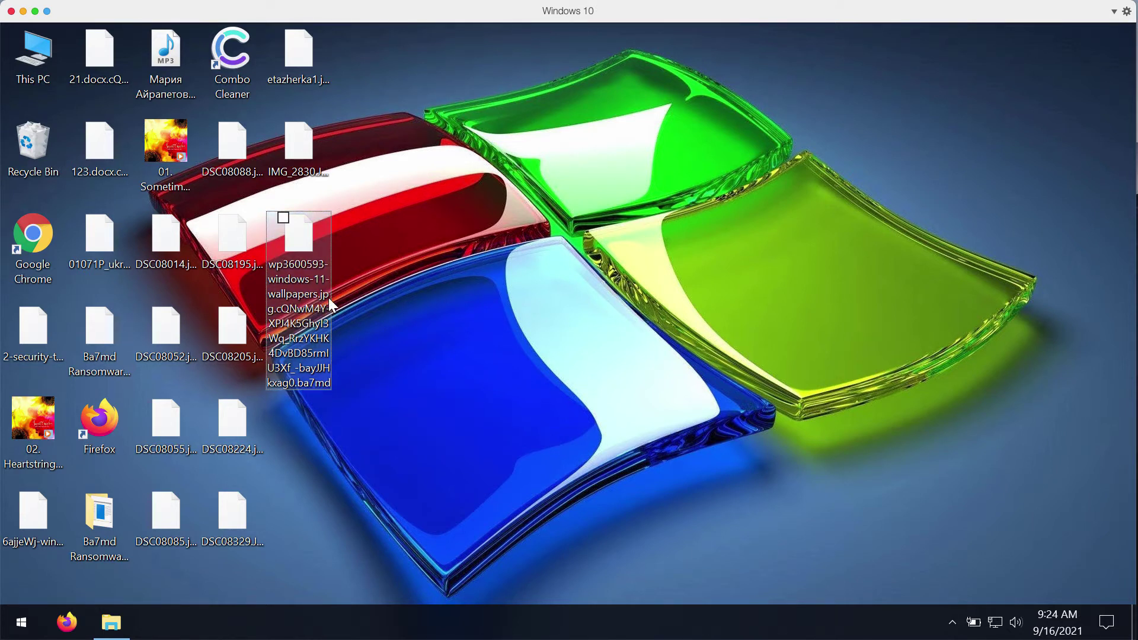
left_click(431, 459)
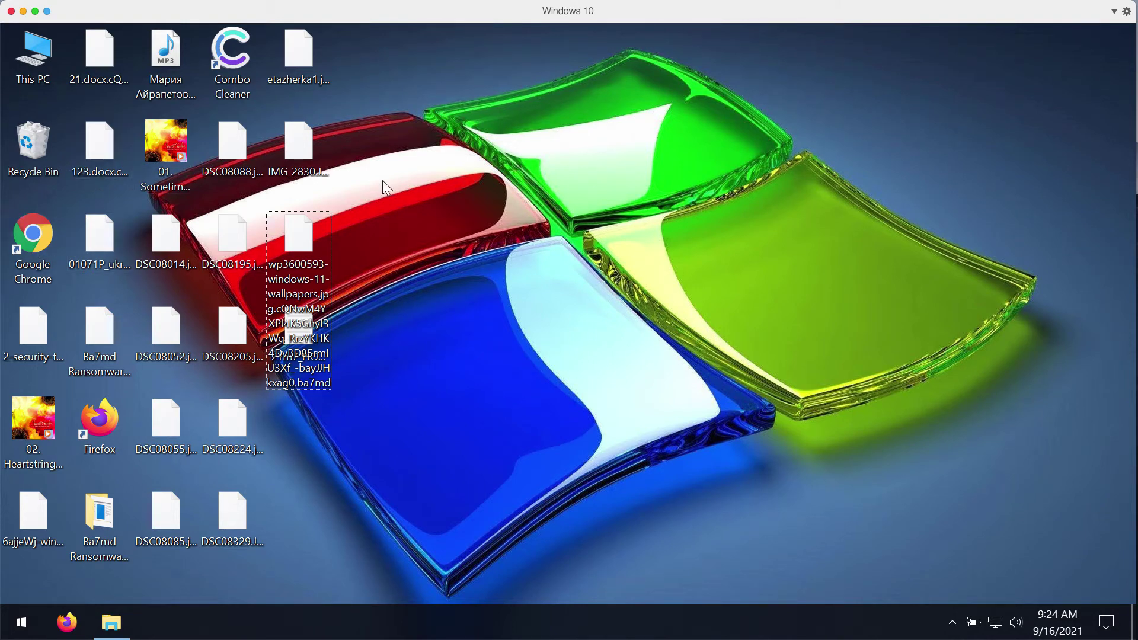
Launch Task Manager from the taskbar and scroll through its process list
right_click(570, 629)
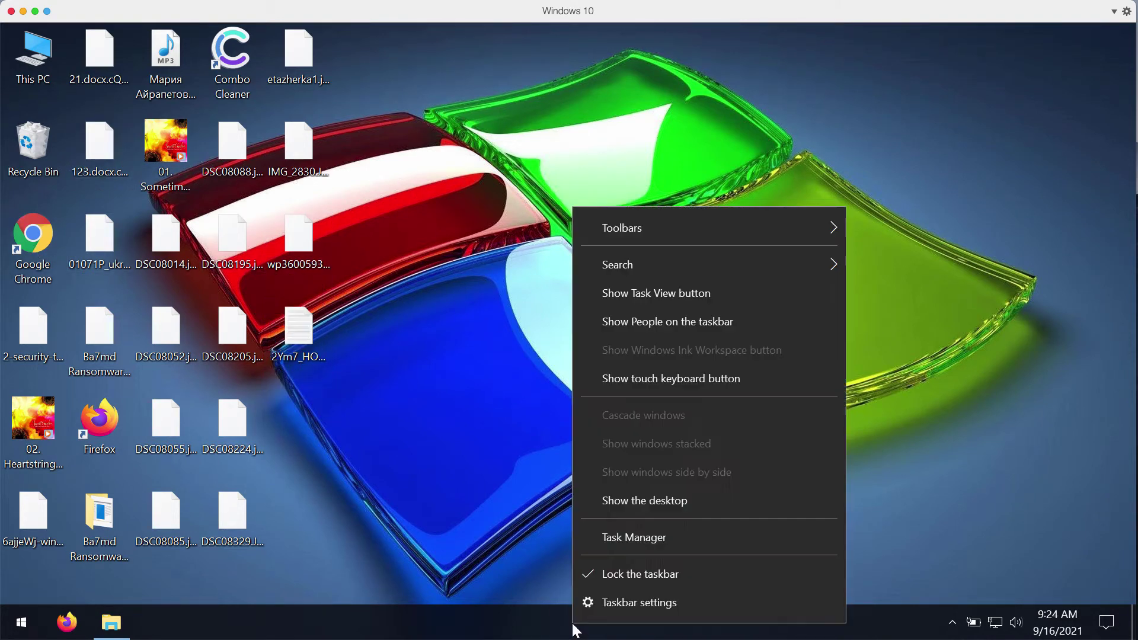
left_click(625, 540)
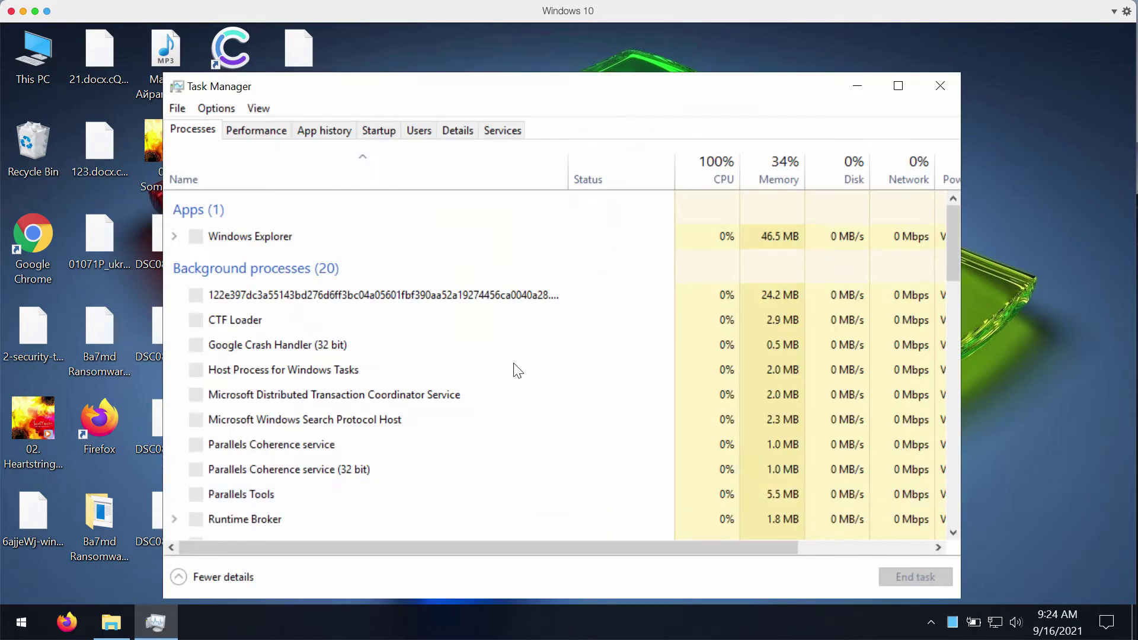
scroll(496, 358, "down", 5)
scroll(549, 328, "down", 5)
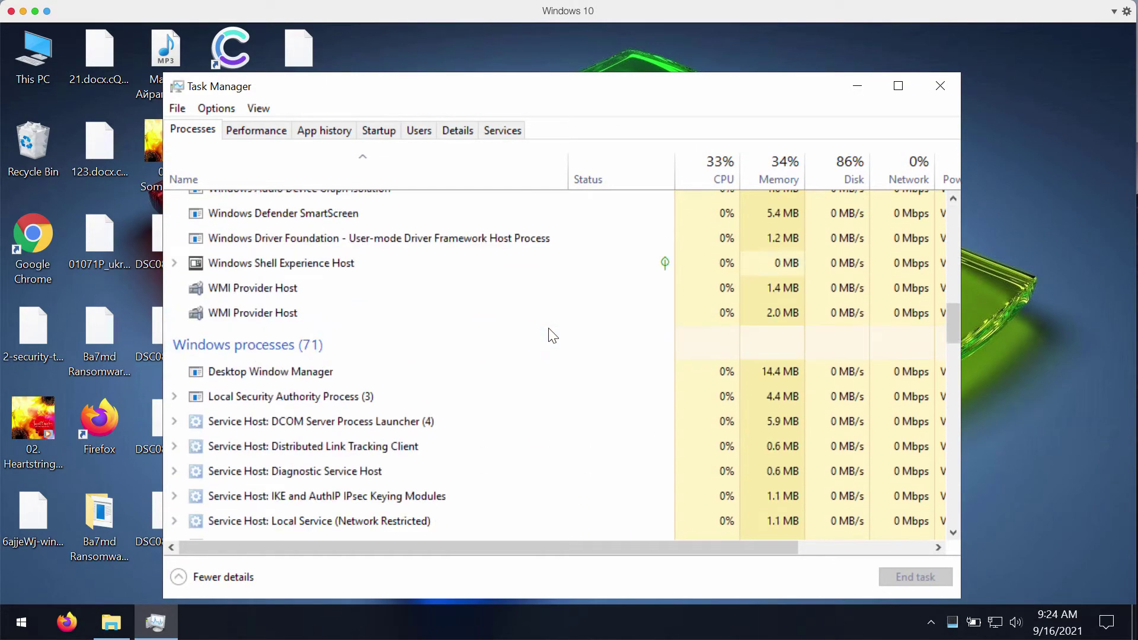
scroll(549, 329, "up", 5)
scroll(549, 328, "up", 5)
scroll(432, 434, "up", 1)
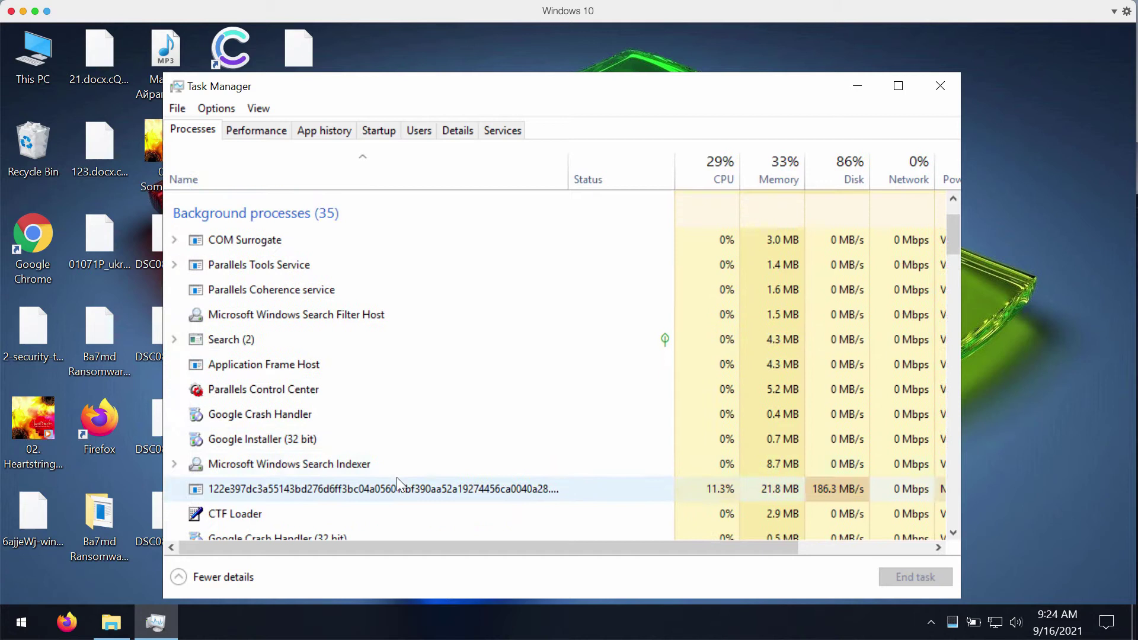
scroll(415, 450, "down", 1)
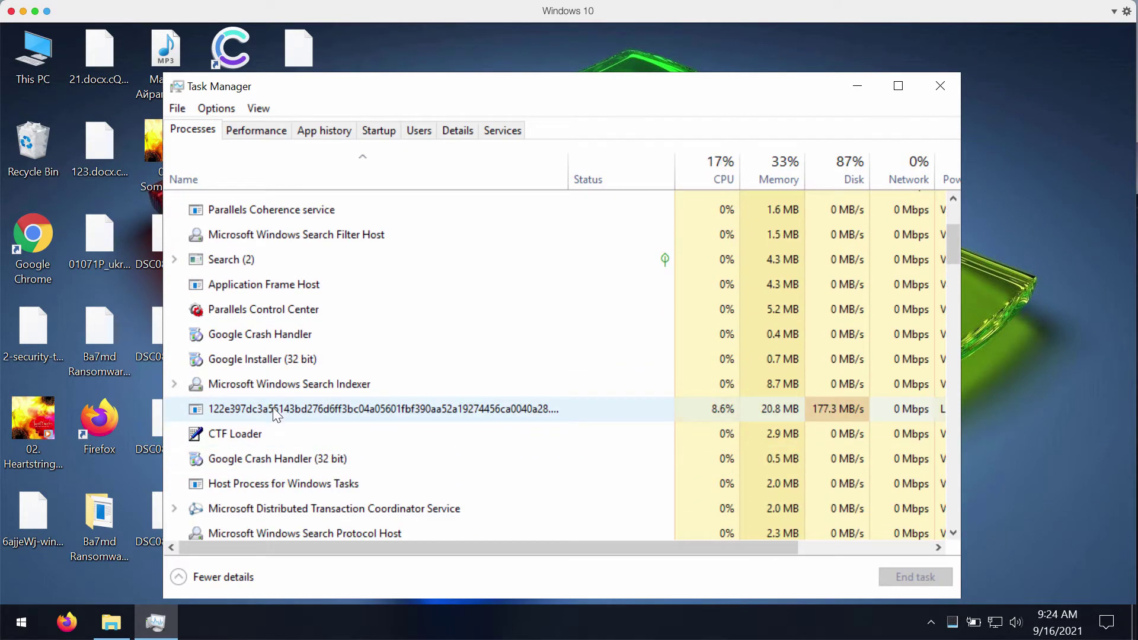
End the ransomware process with the long hash name, then close Task Manager
left_click(291, 417)
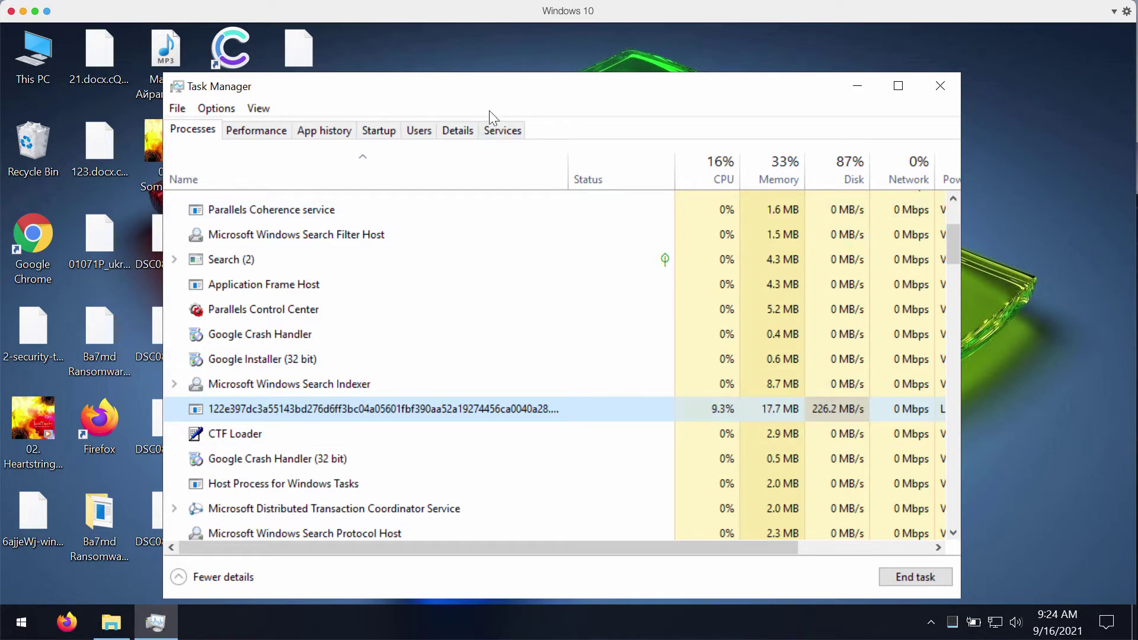
left_click_drag(503, 93, 631, 87)
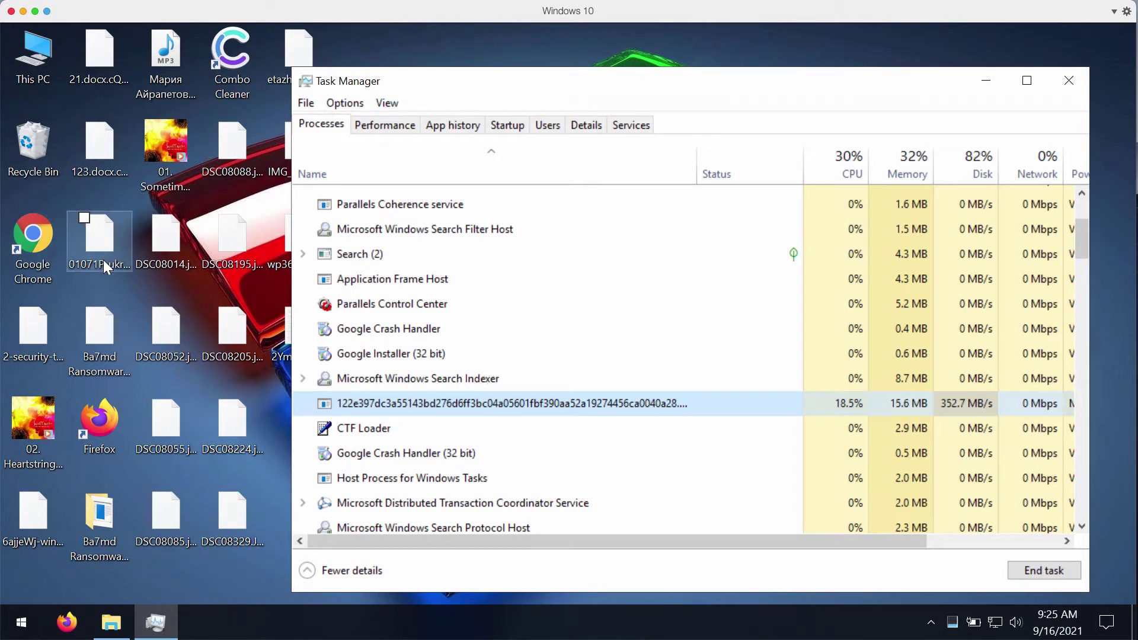
right_click(475, 405)
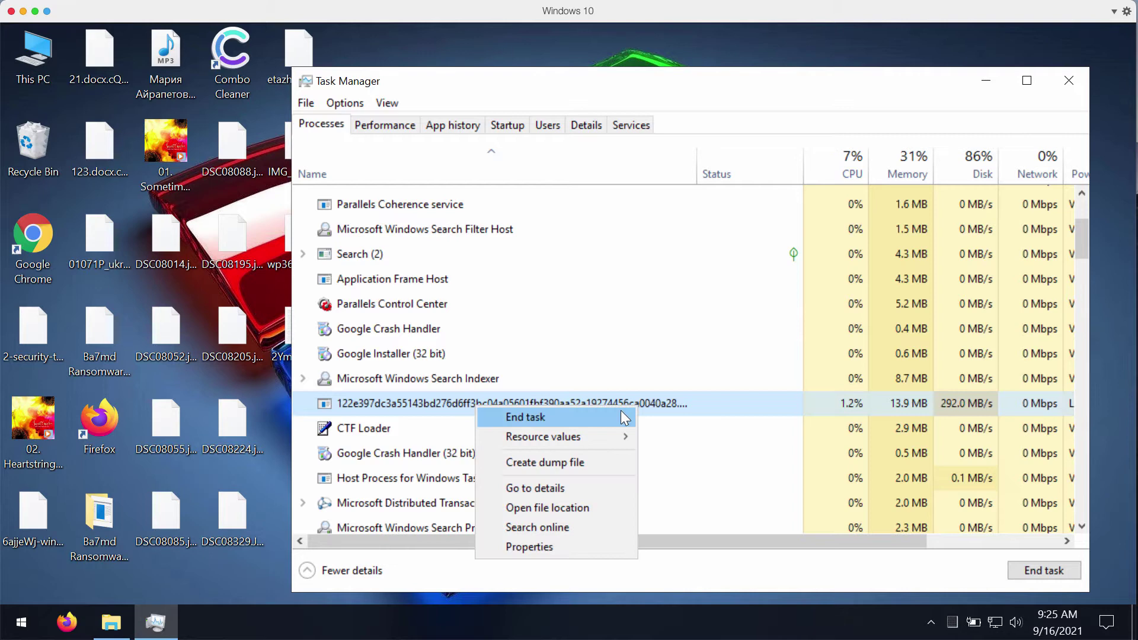
left_click(554, 411)
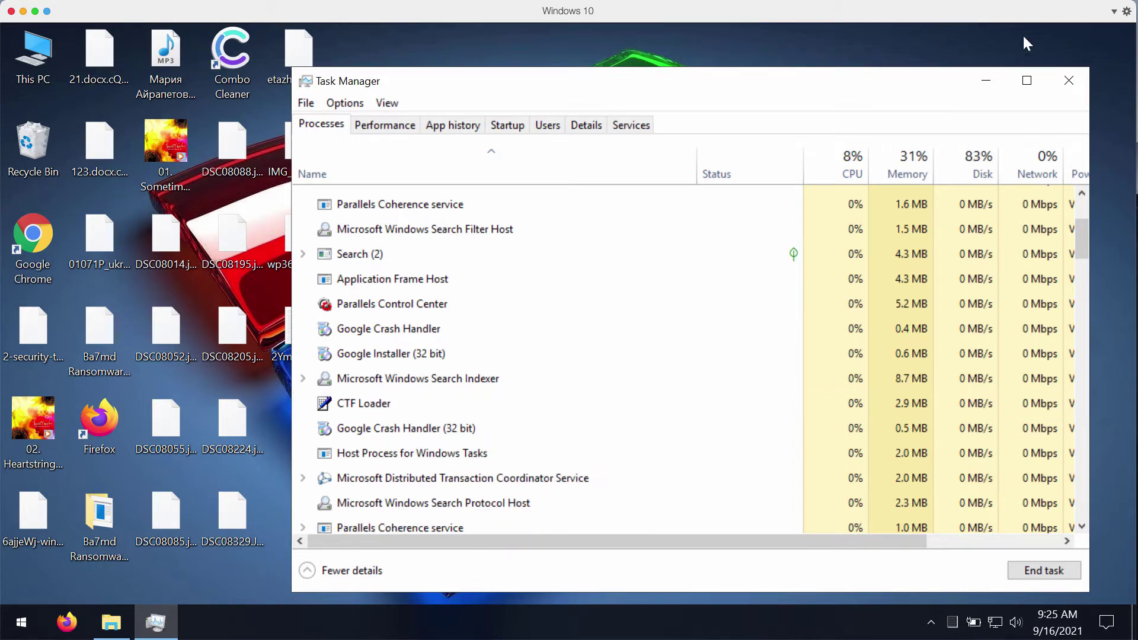
left_click(1079, 76)
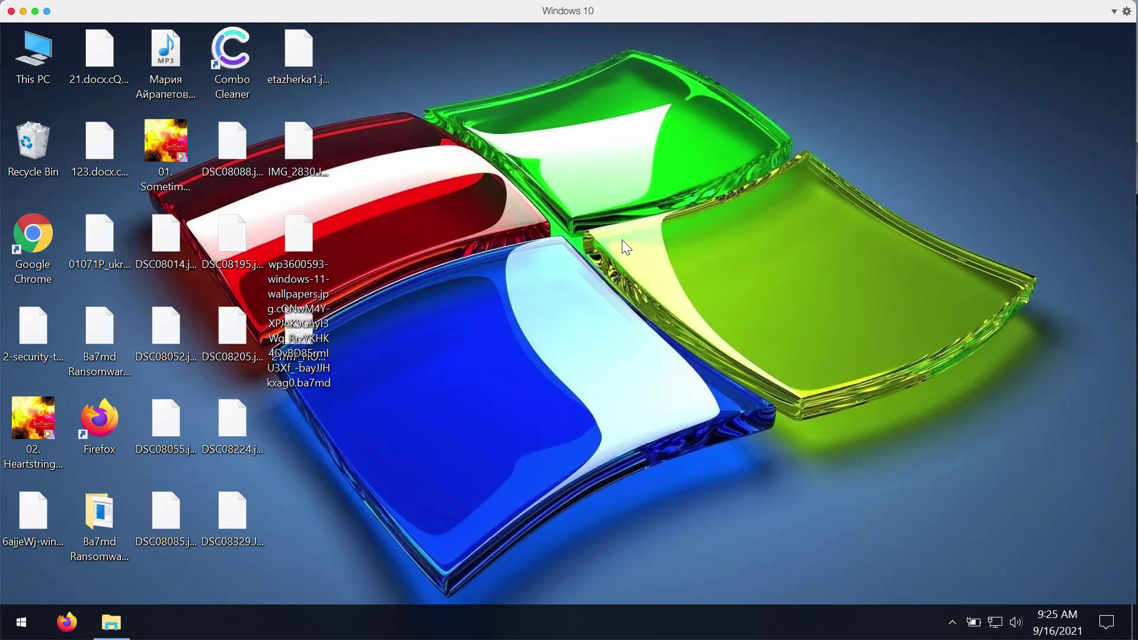
Launch Chrome and load combocleaner.com from the New Tab shortcut tile
left_click(36, 270)
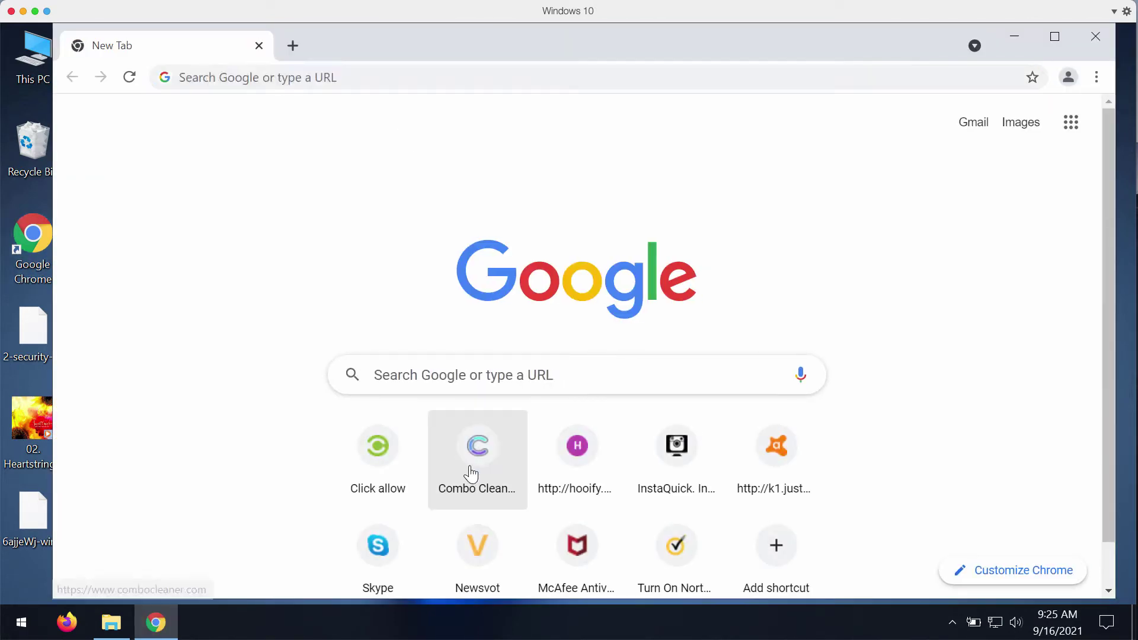
left_click(471, 474)
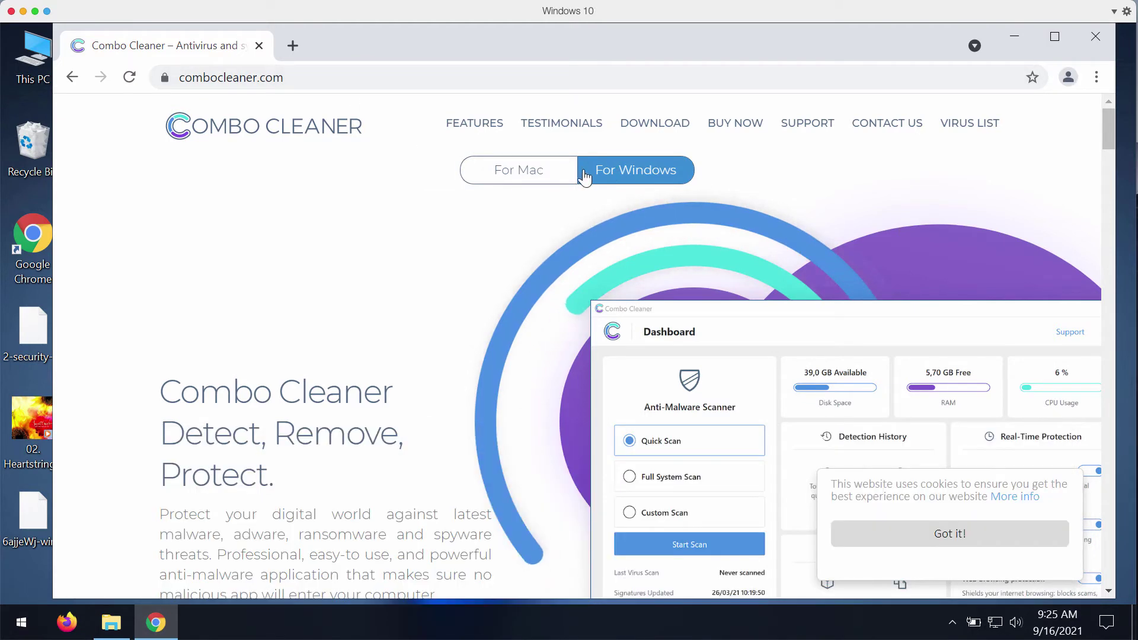
Minimize Chrome, launch Combo Cleaner from the desktop, and bring its window forward
left_click(1030, 39)
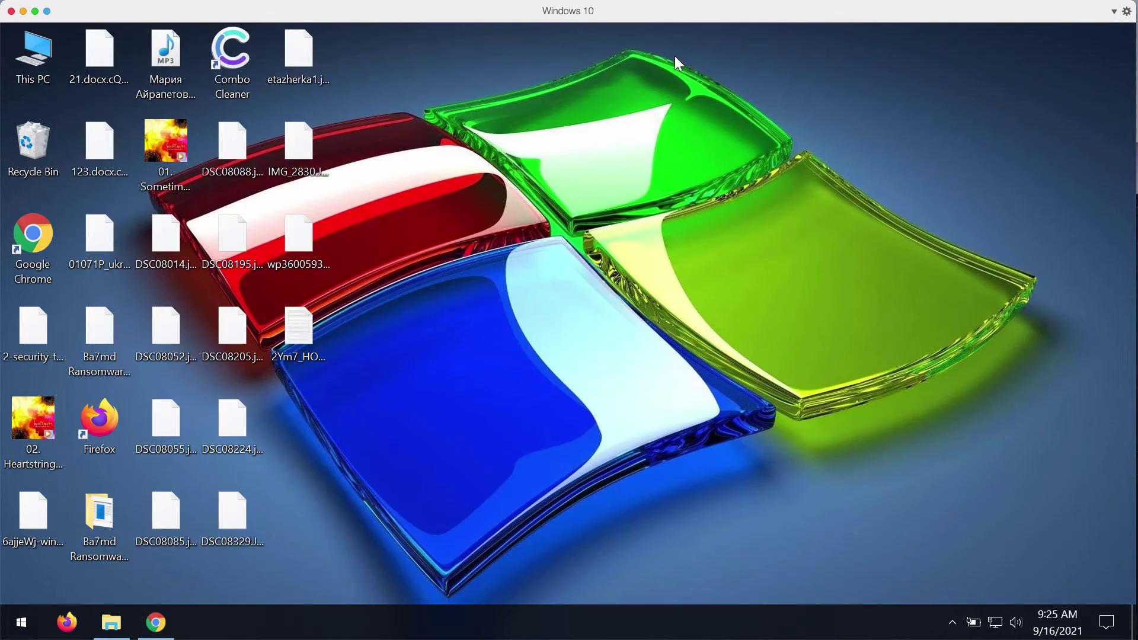
double_click(245, 69)
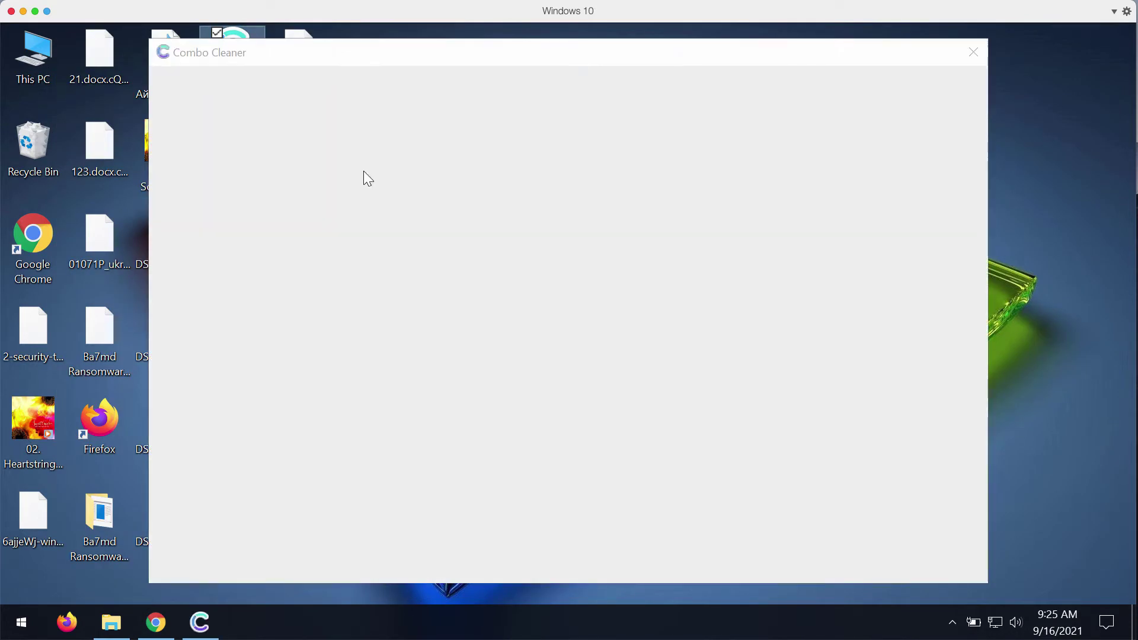
left_click(431, 59)
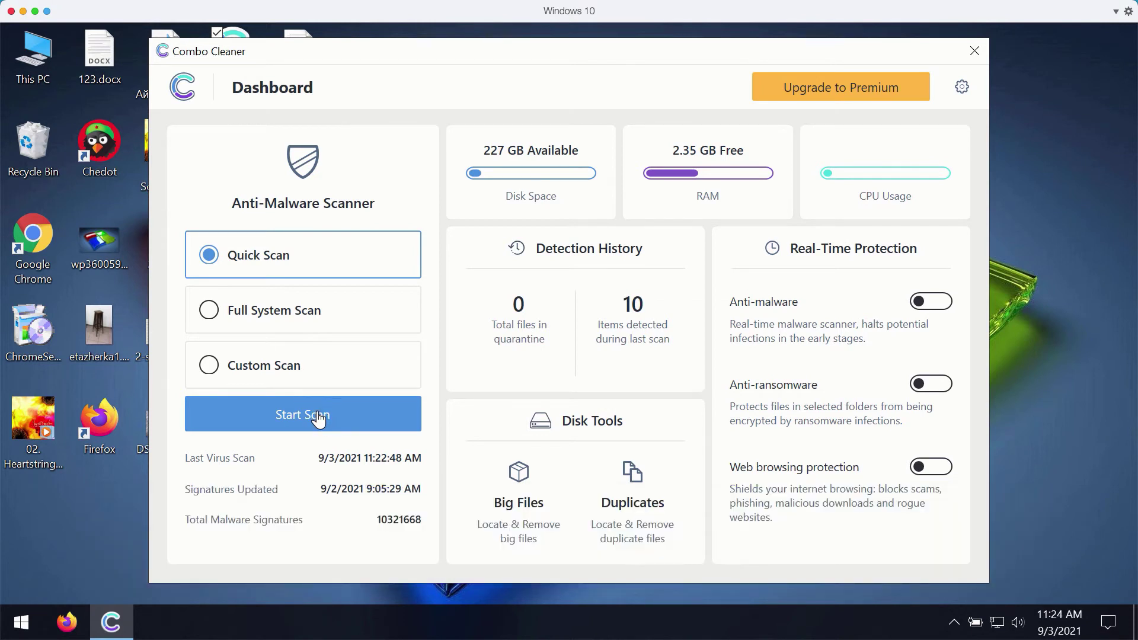
Start a Quick Scan from the Combo Cleaner dashboard
left_click(318, 415)
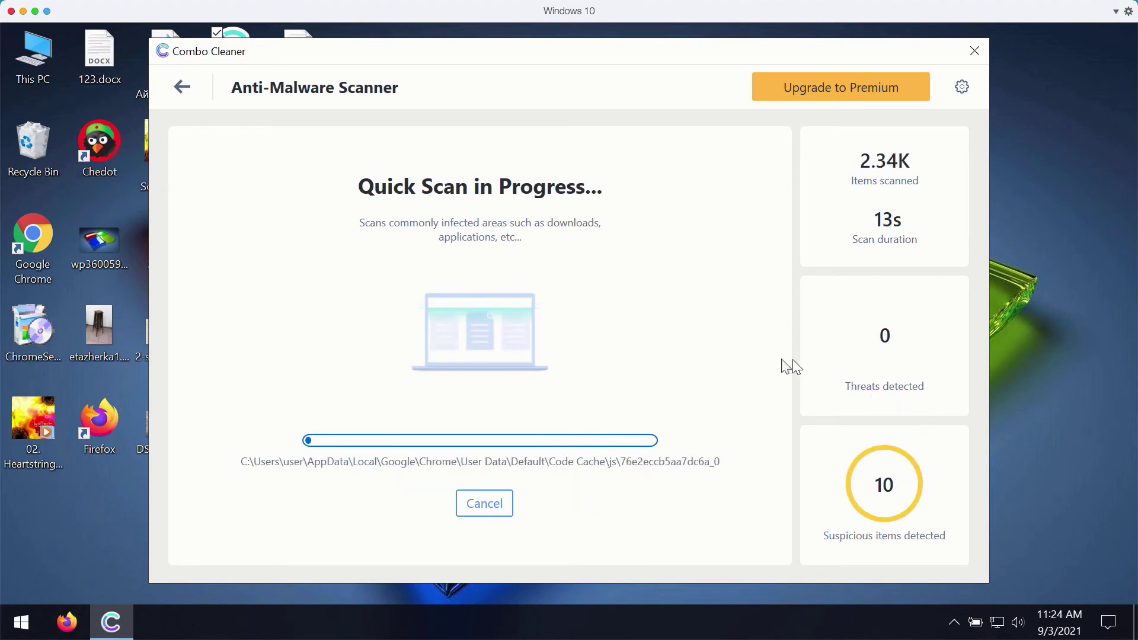
Open Combo Cleaner settings on the Anti-Ransomware tab, showing no protected folders or trusted programs
left_click(961, 89)
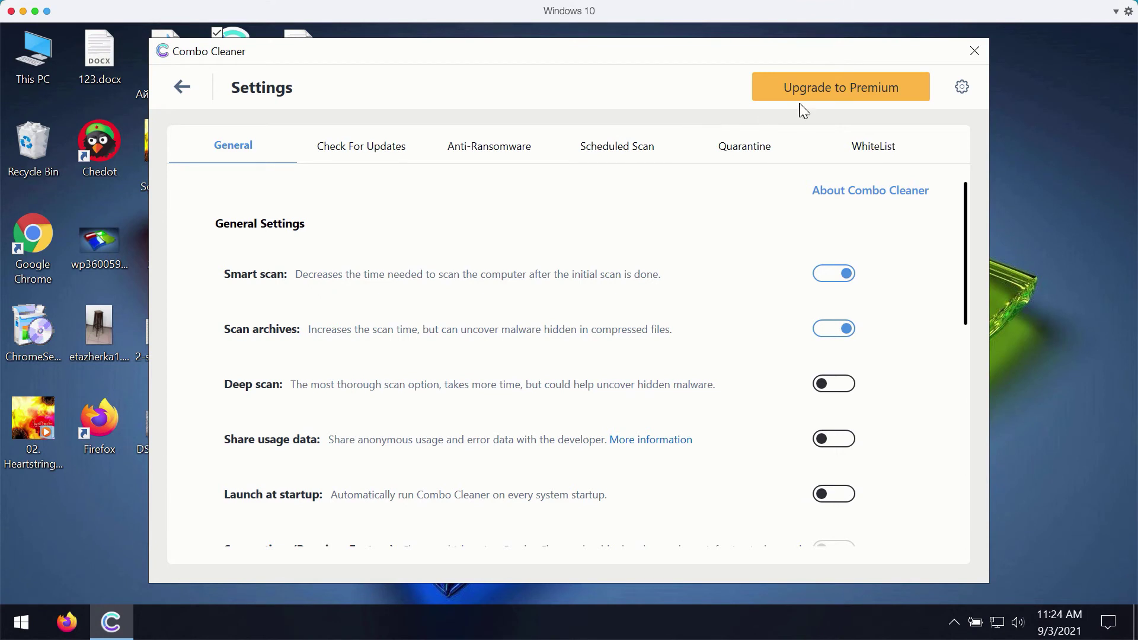
left_click(516, 149)
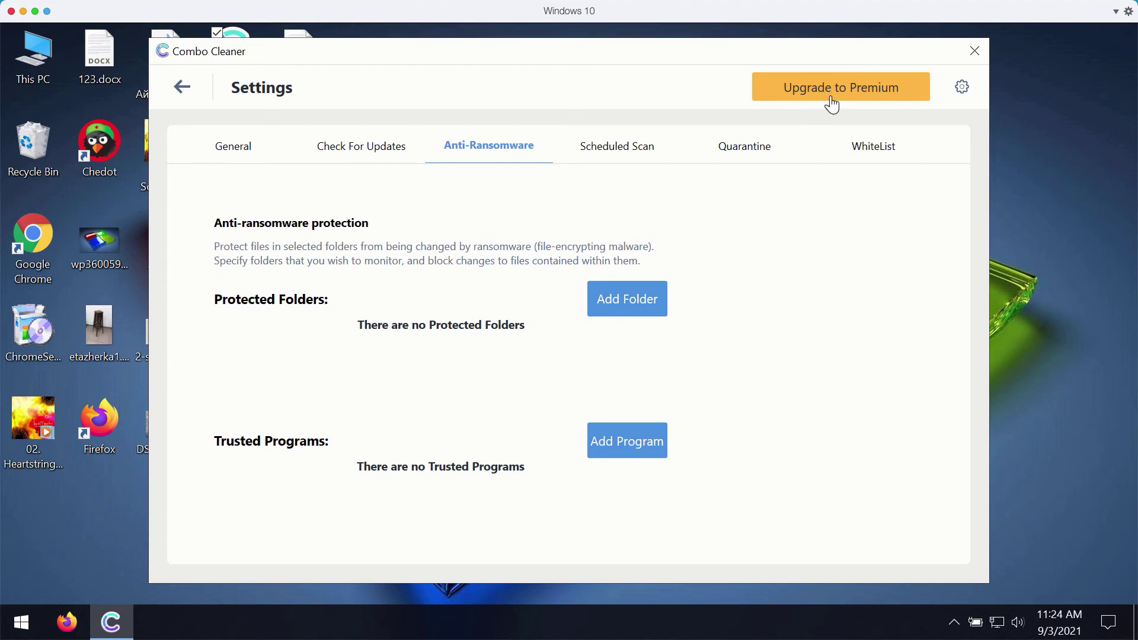
Check the running Quick Scan's progress, return to the dashboard, and nudge the window left
left_click(181, 87)
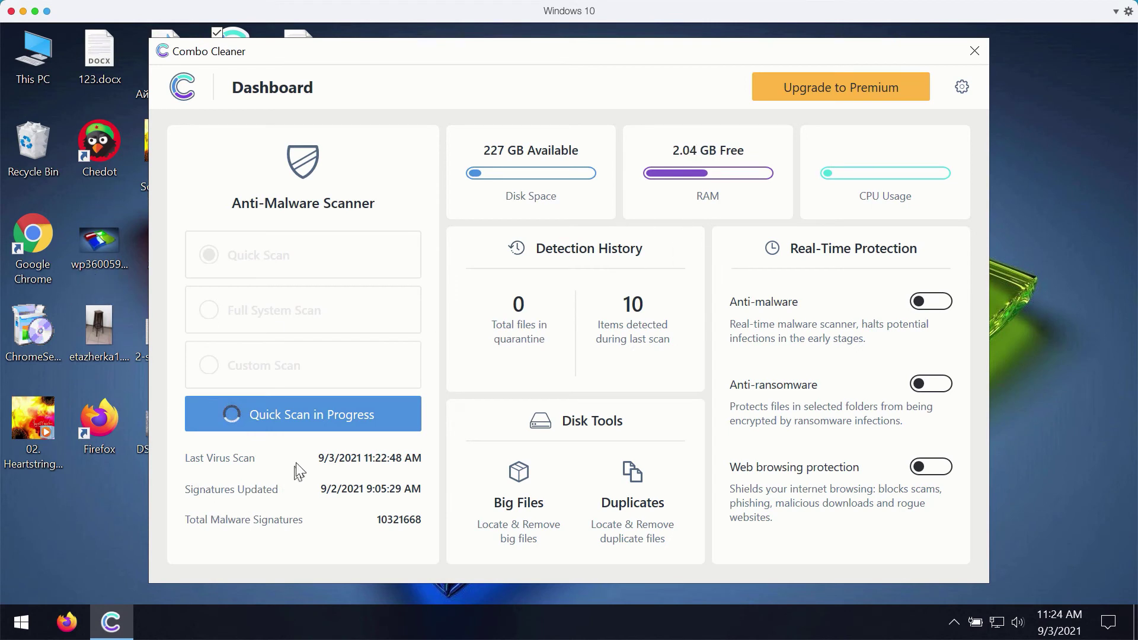
left_click(403, 415)
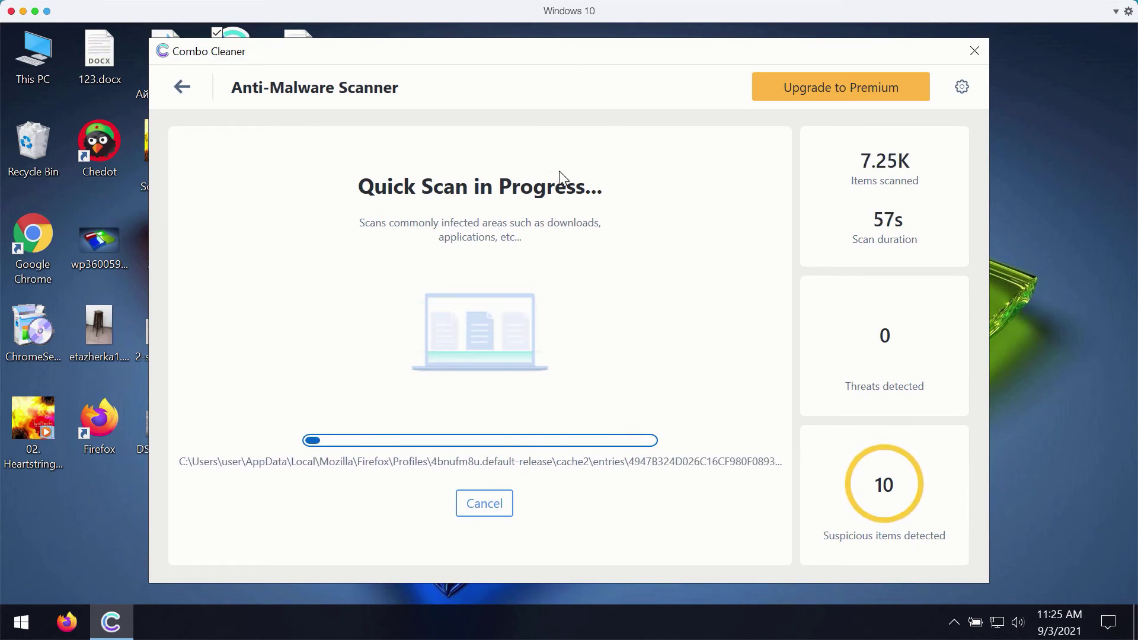
left_click(183, 89)
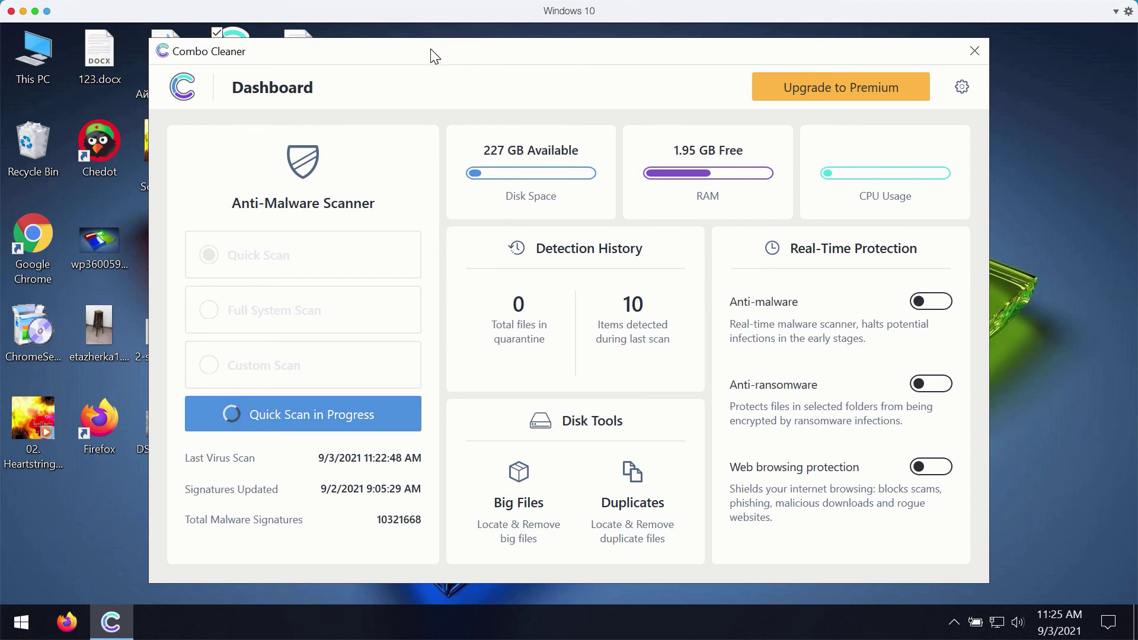
left_click_drag(435, 57, 421, 56)
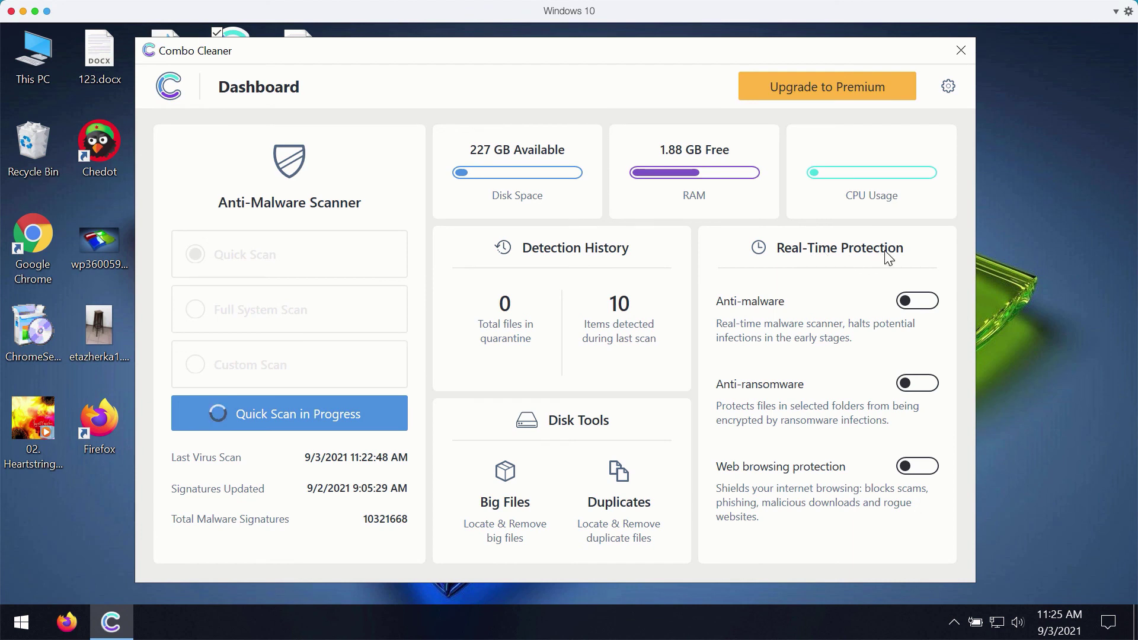
Cancel the running Quick Scan and confirm, stopping it at 12.6K items with 10 suspicious
left_click(337, 415)
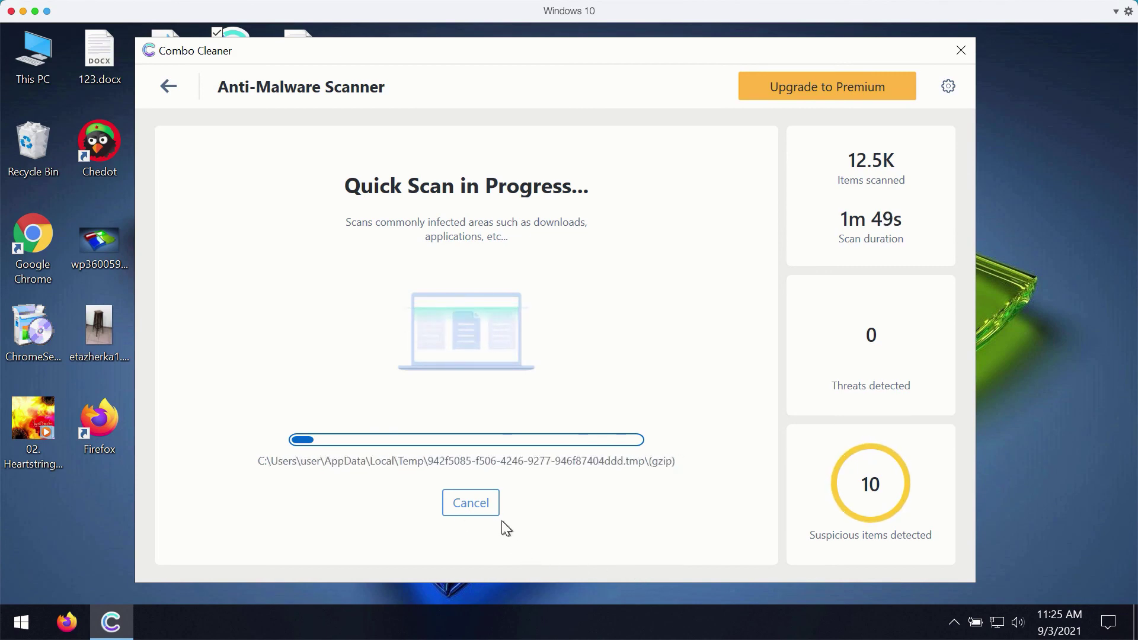
left_click(471, 503)
left_click(522, 408)
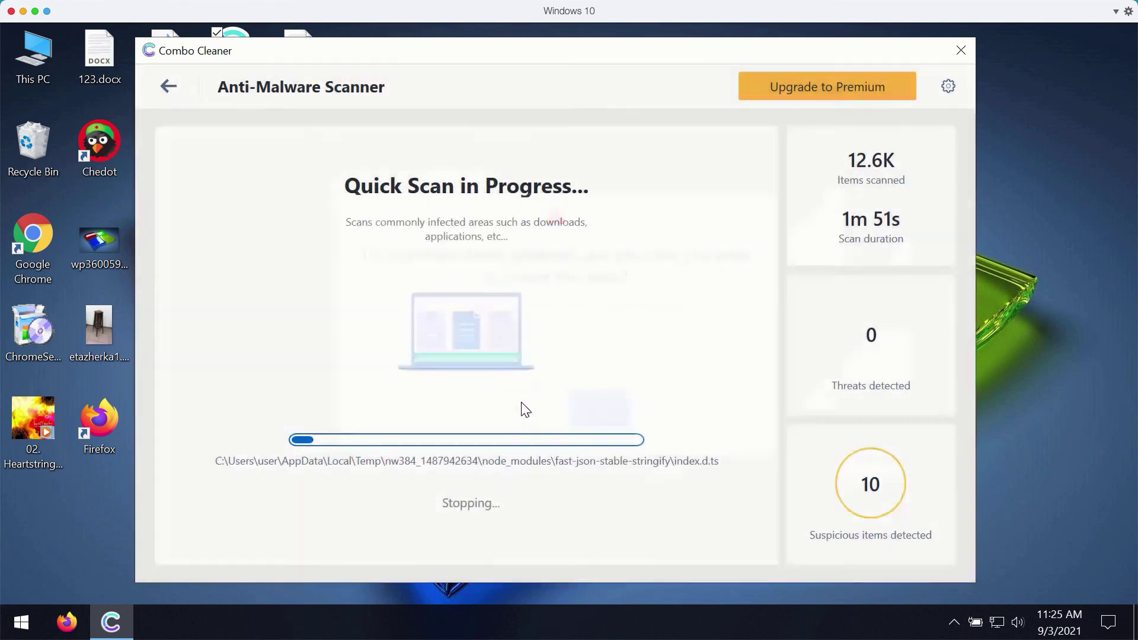